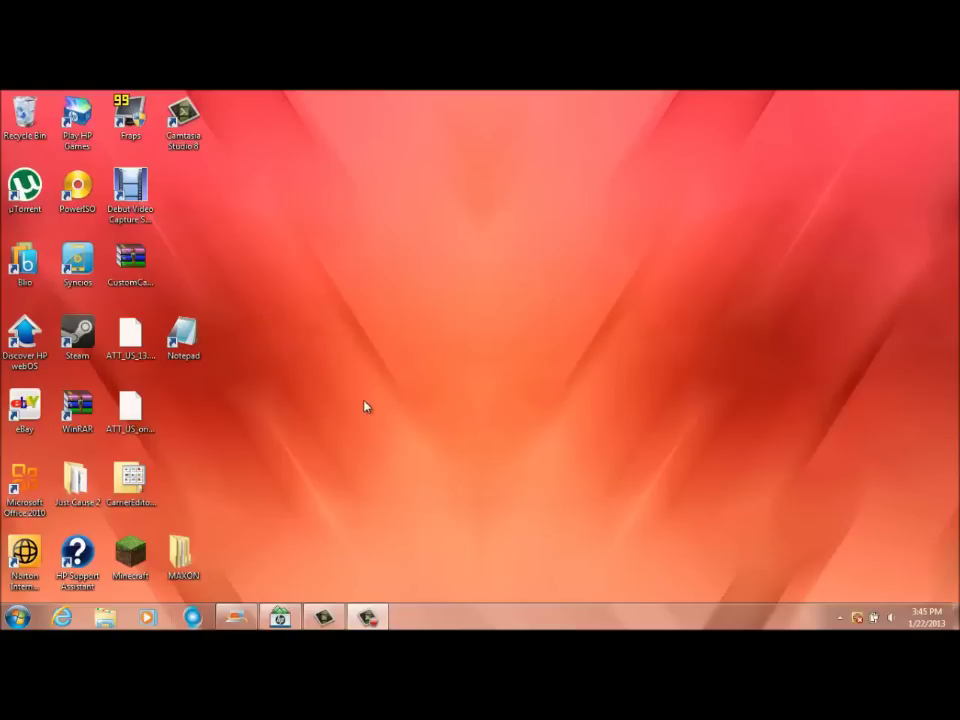
Launch Internet Explorer from the taskbar
{"action": "left_click", "coordinate": [62, 617]}
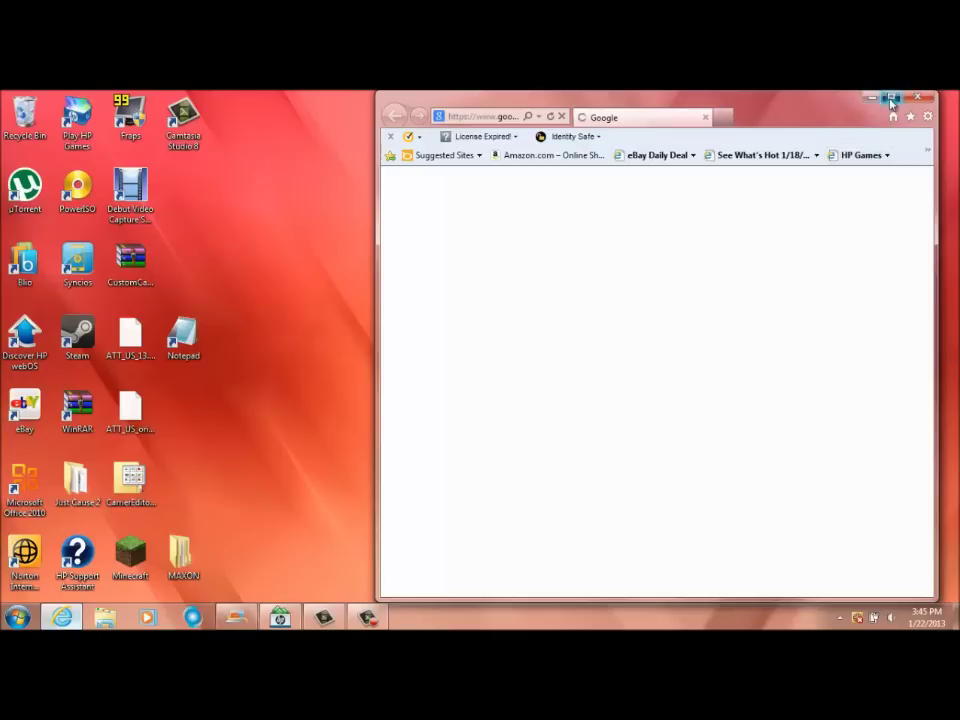
Maximize the browser, search Google for 'idownloadblog', and open the myjailbreakmovies YouTube result
{"action": "left_click", "coordinate": [891, 100]}
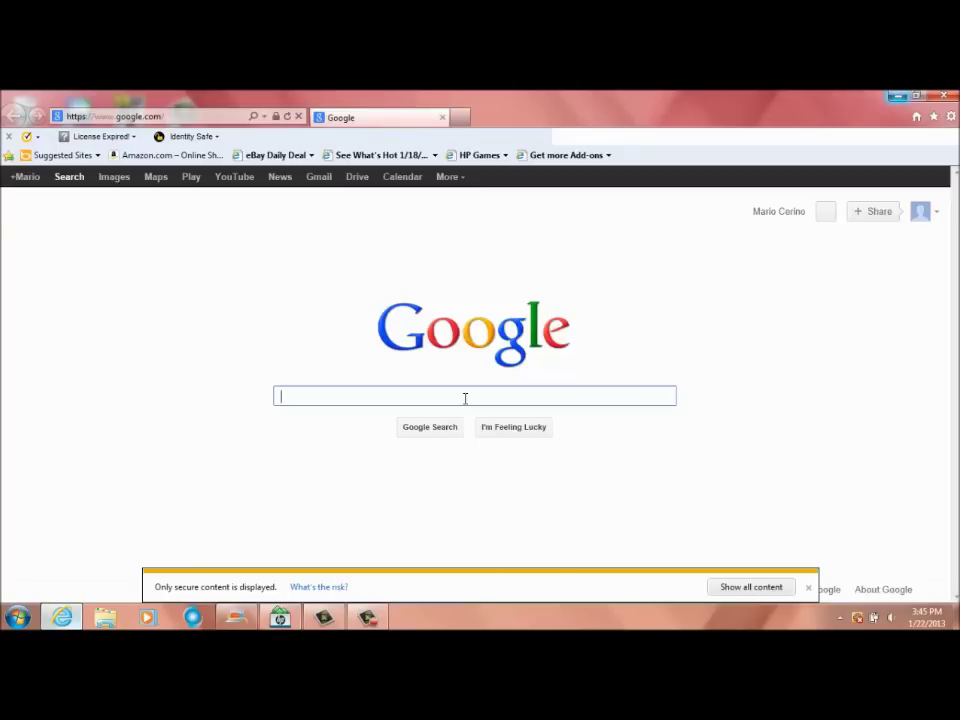
{"action": "type", "text": "idown"}
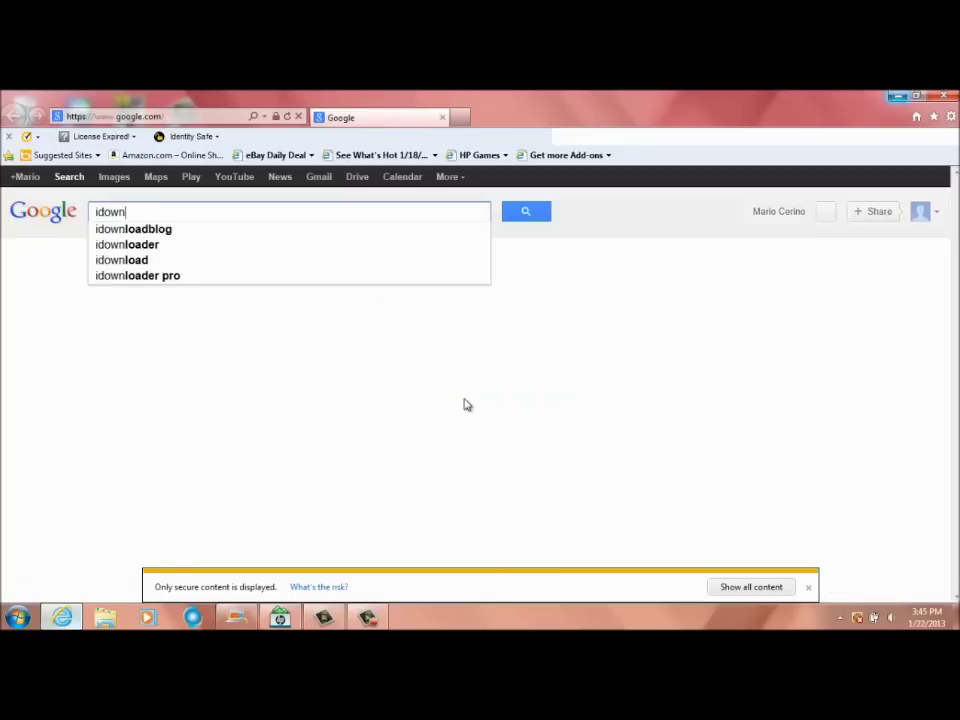
{"action": "type", "text": "load"}
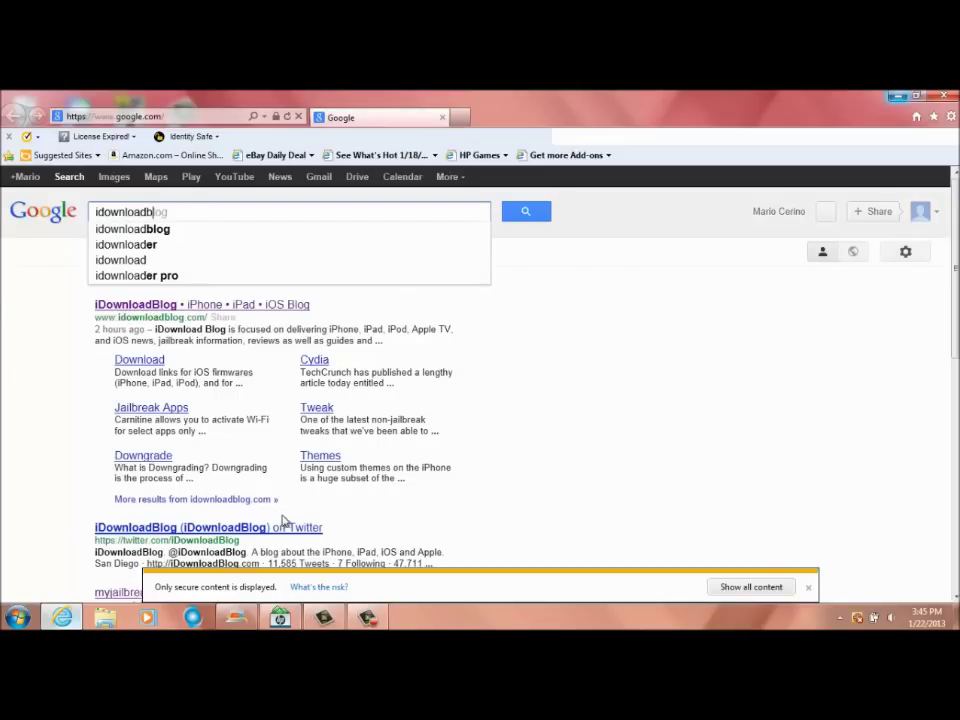
{"action": "type", "text": "b"}
{"action": "scroll", "coordinate": [373, 387], "scroll_direction": "down", "scroll_amount": 2}
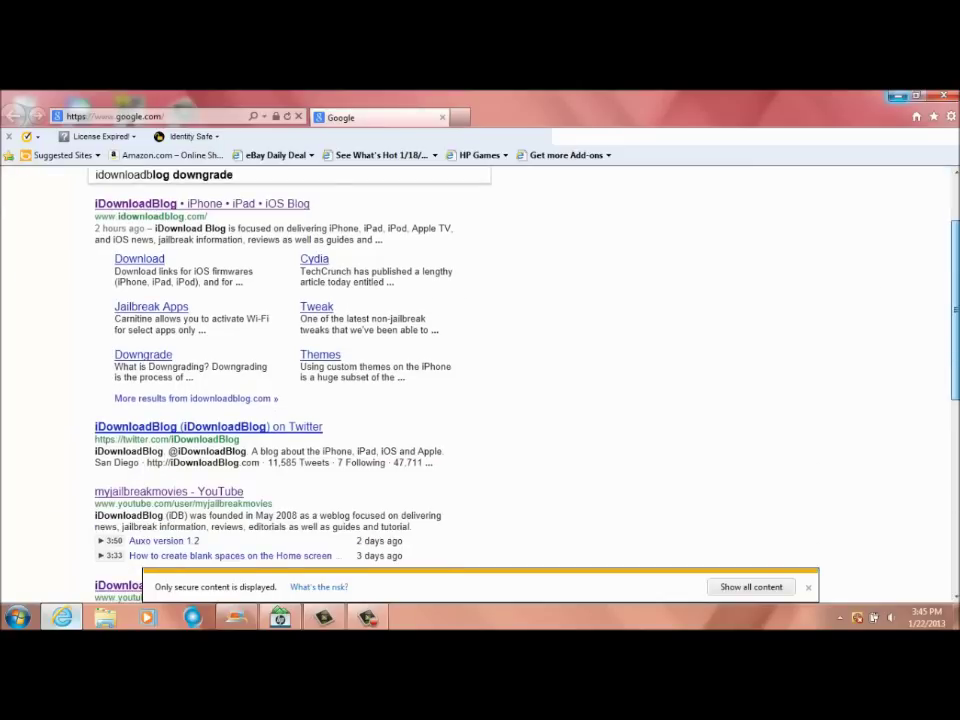
{"action": "left_click", "coordinate": [150, 494]}
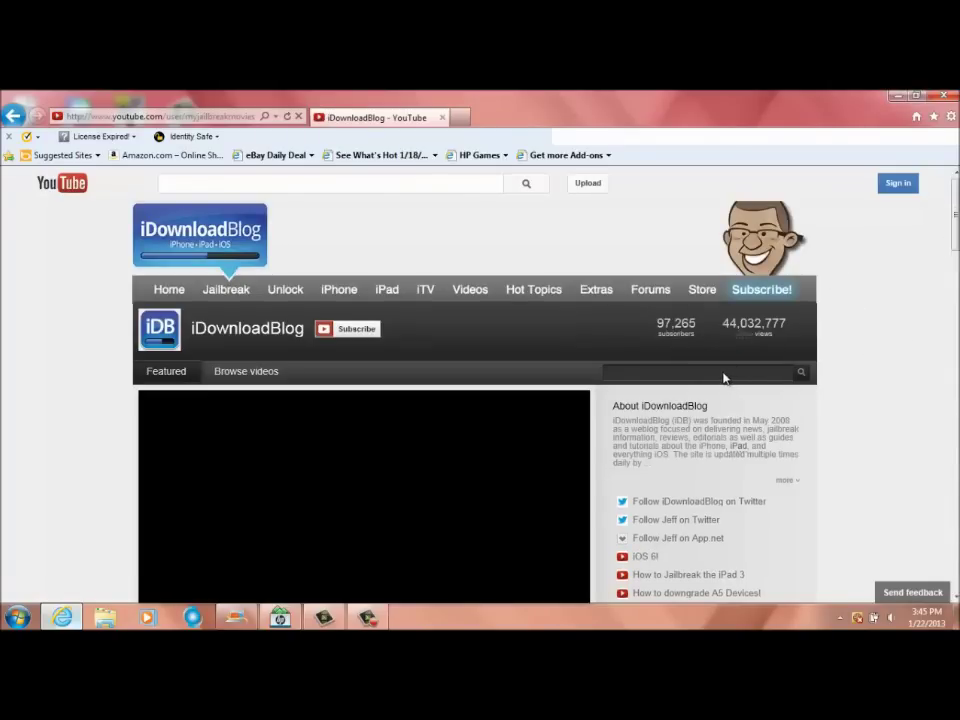
Search the channel's videos for 'carrier editor'
{"action": "scroll", "coordinate": [722, 377], "scroll_direction": "down", "scroll_amount": 1}
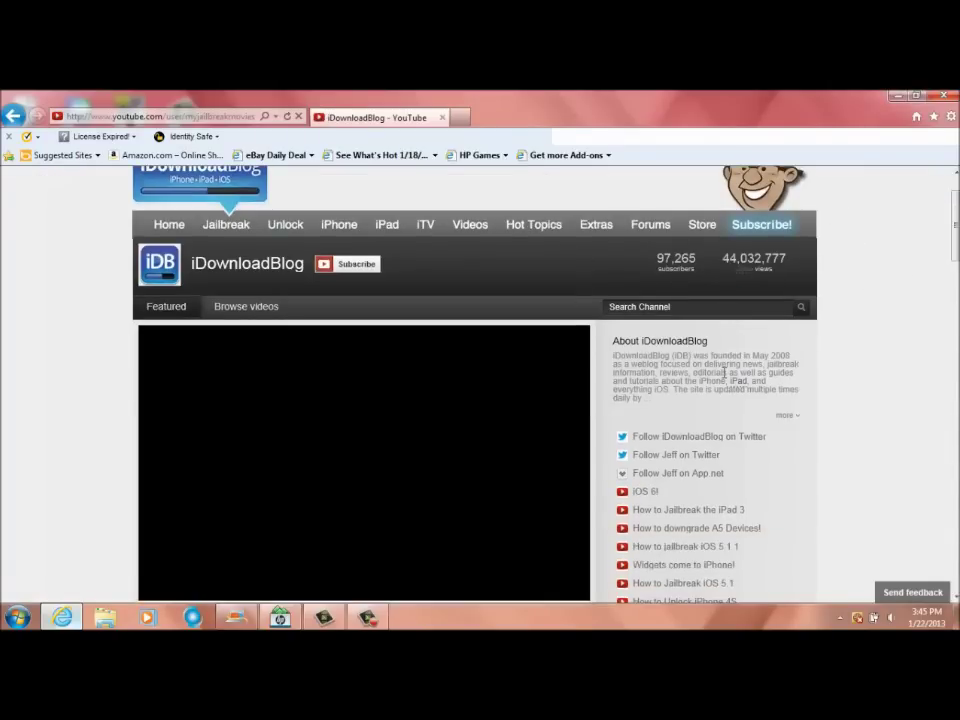
{"action": "left_click", "coordinate": [690, 306]}
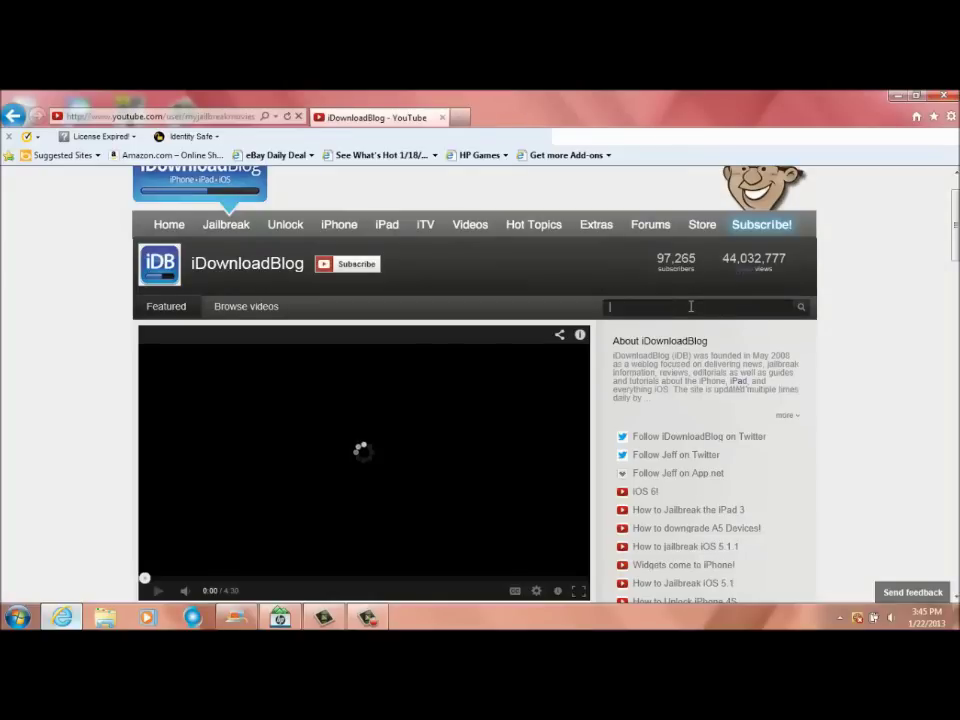
{"action": "type", "text": "car"}
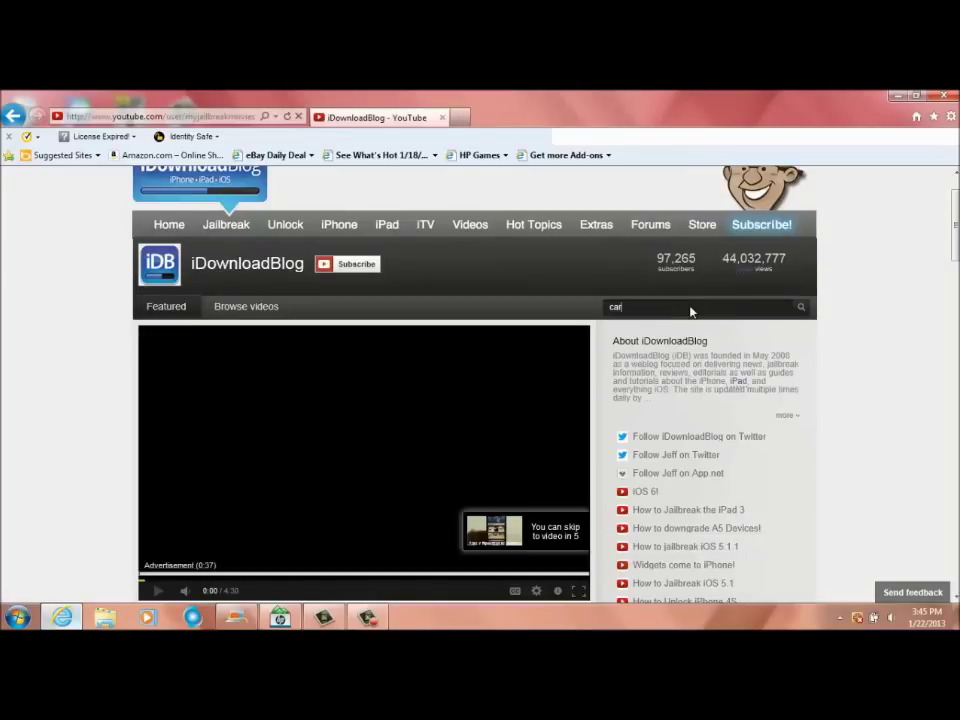
{"action": "type", "text": "rier"}
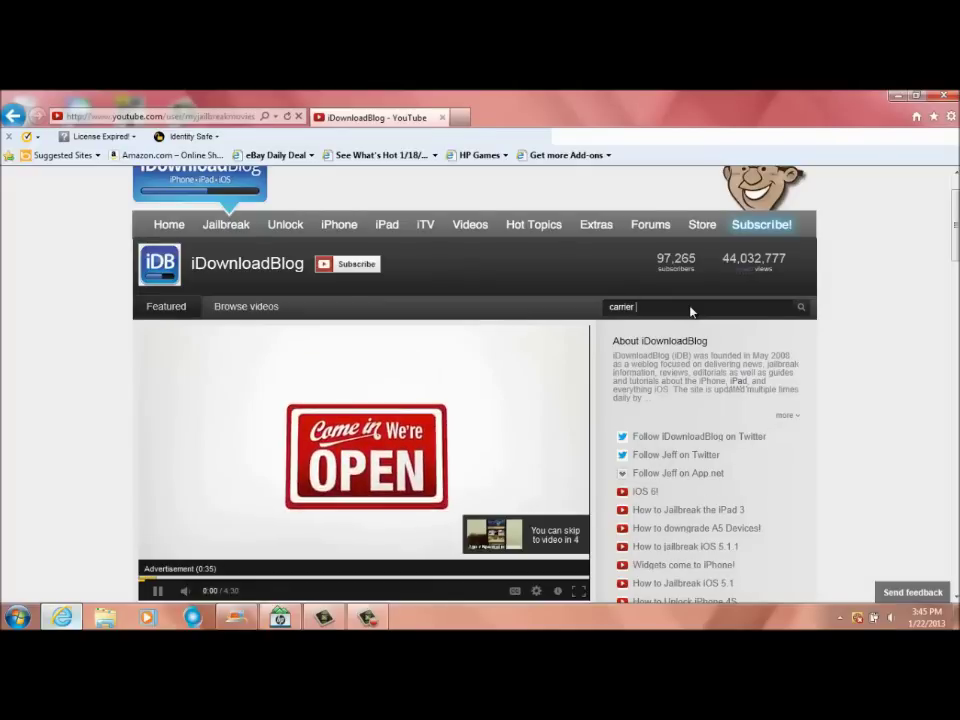
{"action": "type", "text": " editor"}
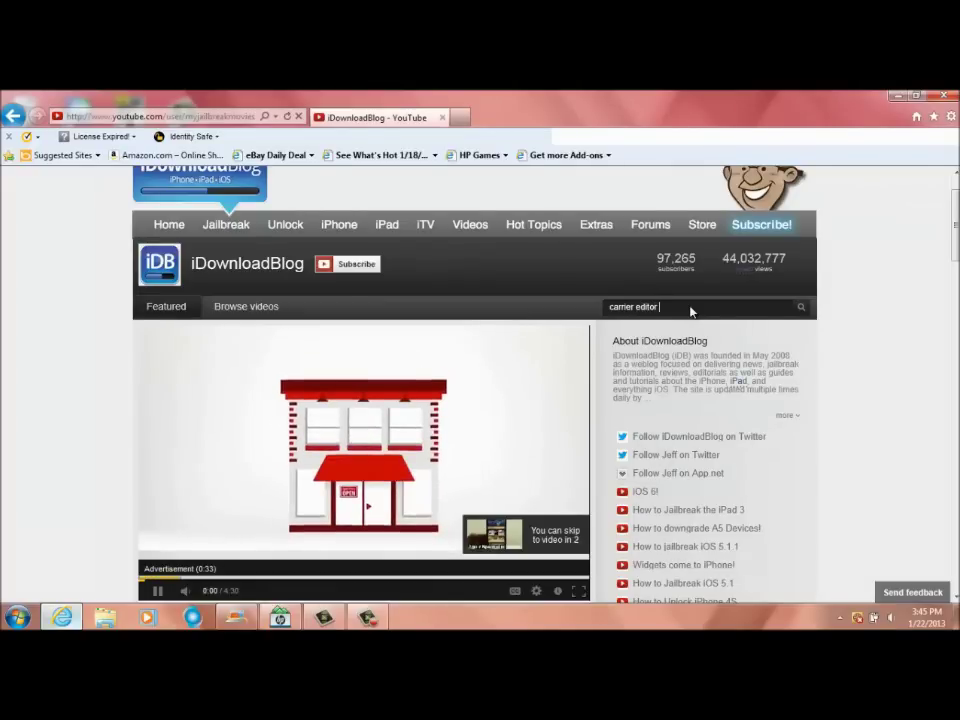
{"action": "key", "text": "Return"}
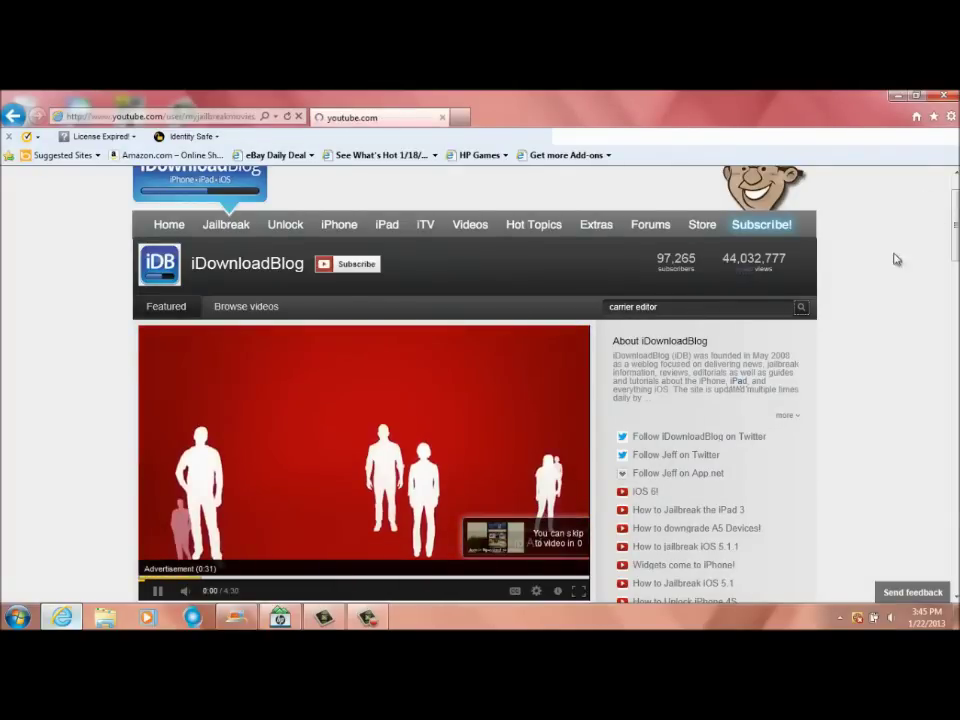
Open the CustomCarrierLogo (Windows) video and expand its description to show download links
{"action": "scroll", "coordinate": [903, 284], "scroll_direction": "down", "scroll_amount": 3}
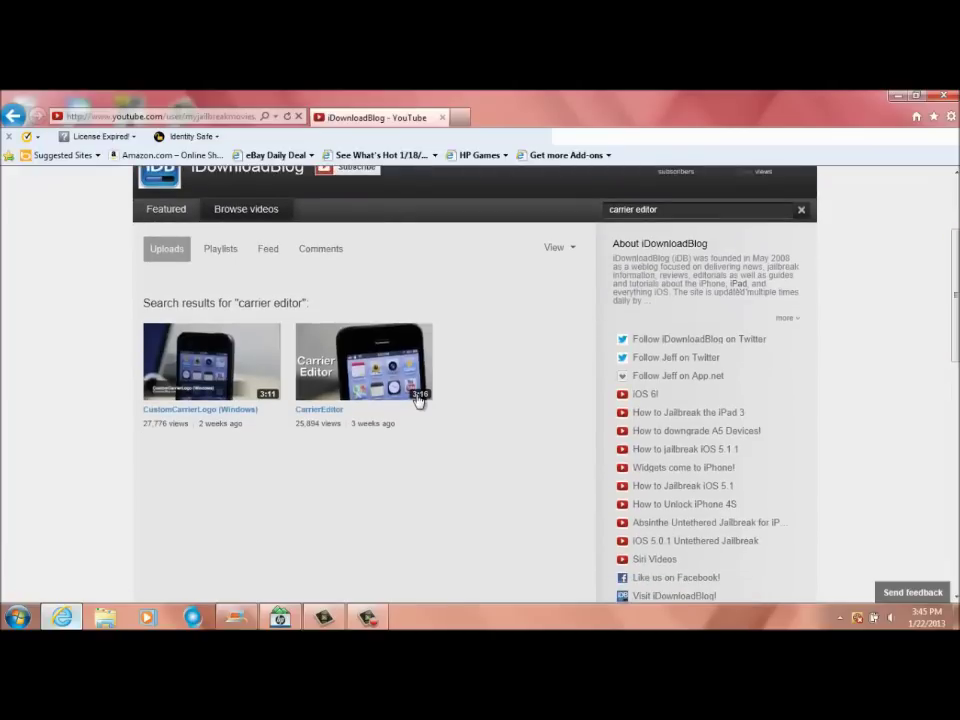
{"action": "left_click", "coordinate": [254, 411]}
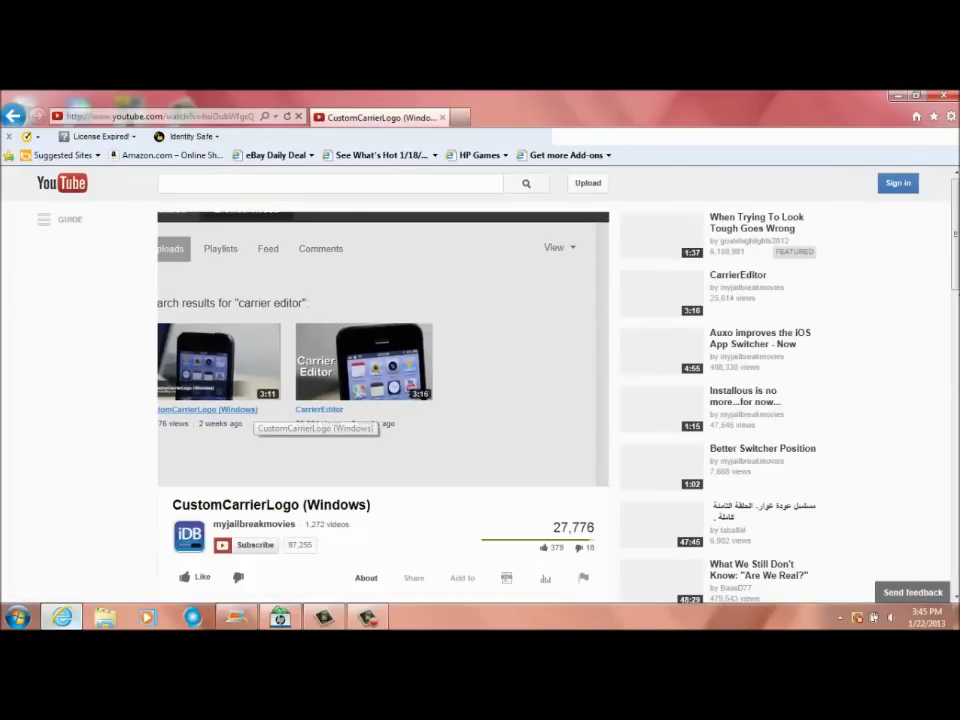
{"action": "scroll", "coordinate": [315, 415], "scroll_direction": "down", "scroll_amount": 3}
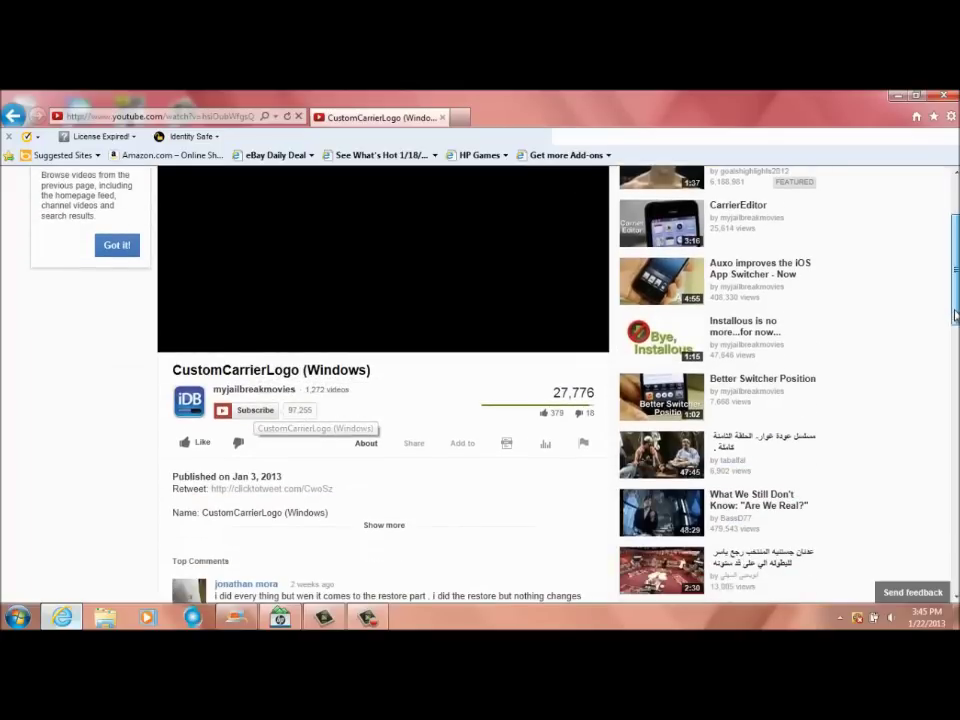
{"action": "left_click", "coordinate": [400, 529]}
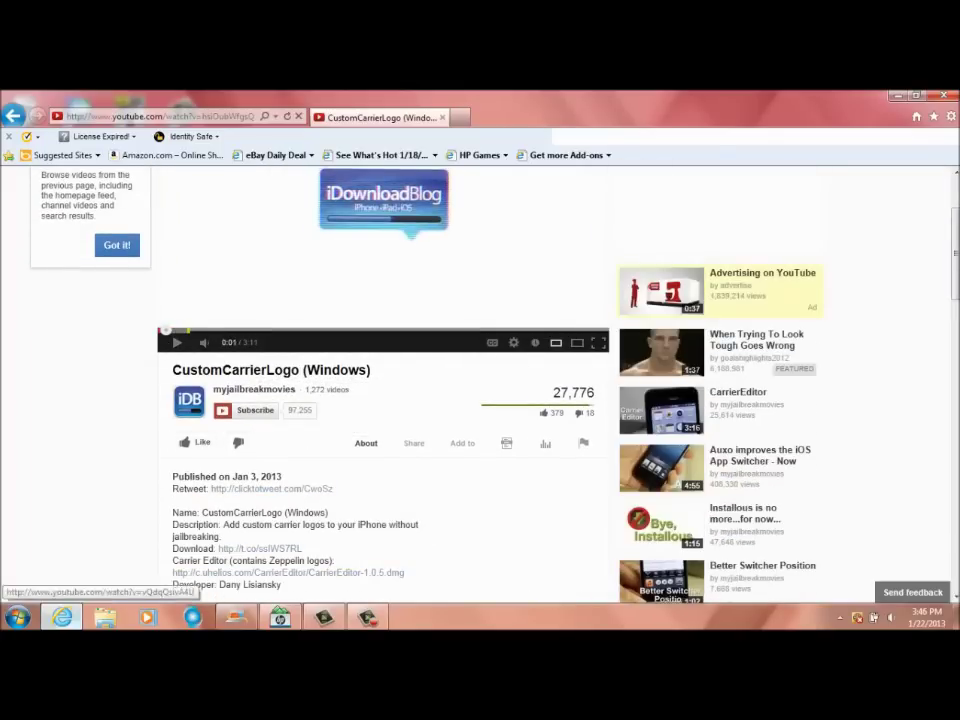
{"action": "scroll", "coordinate": [846, 334], "scroll_direction": "down", "scroll_amount": 3}
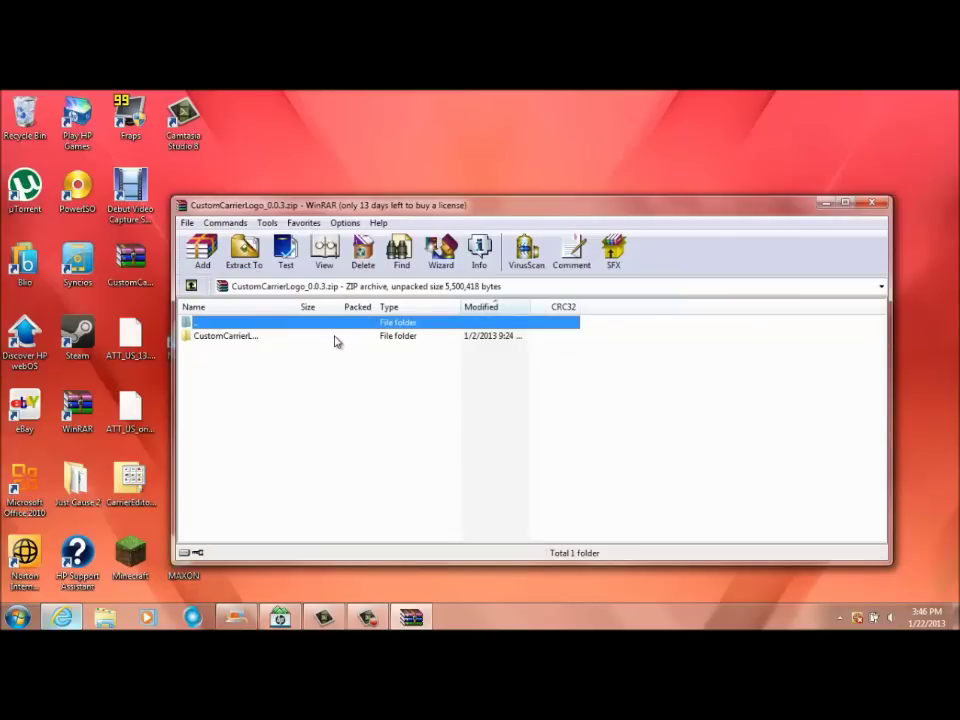
Run the CustomCarrierLogo executable from the CustomCarrierLogo_0.0.3.zip archive's CustomCarrierLogo folder
{"action": "double_click", "coordinate": [335, 340]}
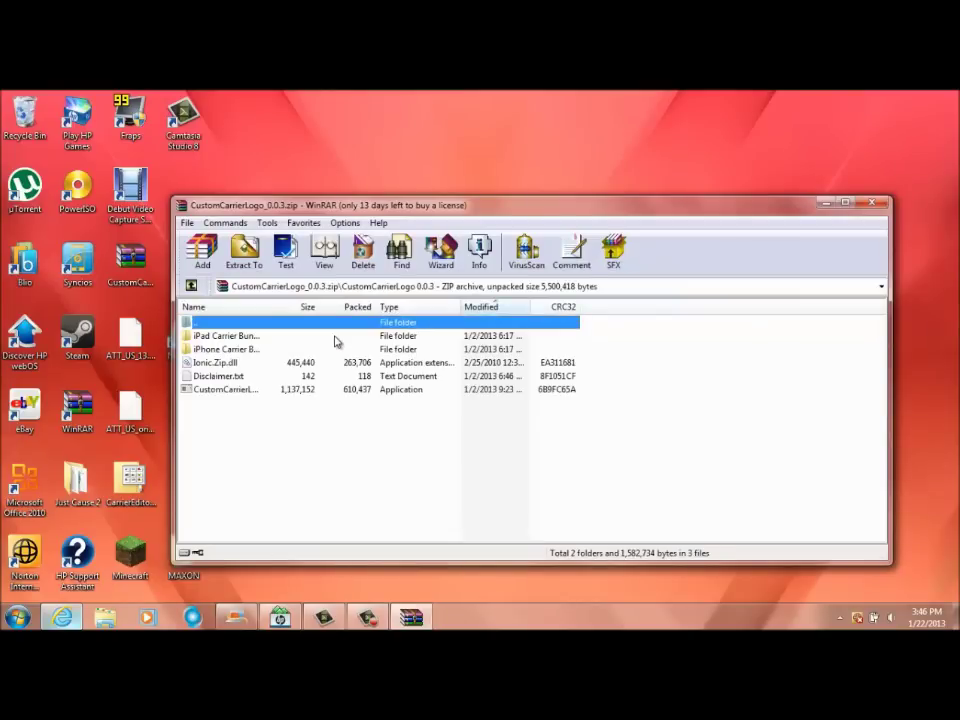
{"action": "double_click", "coordinate": [339, 392]}
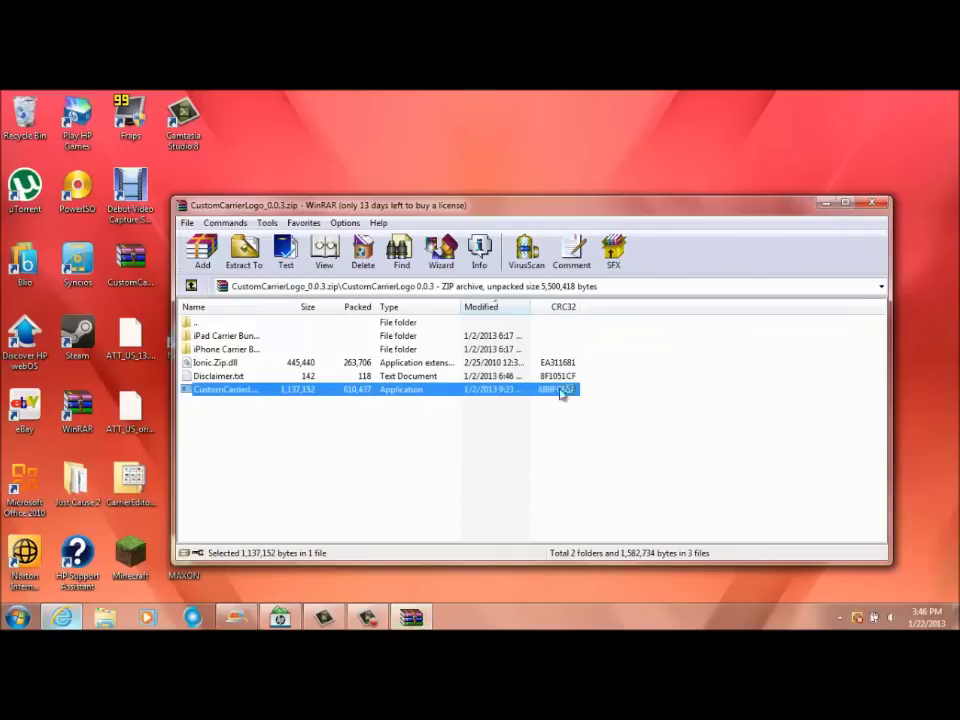
{"action": "left_click", "coordinate": [870, 203]}
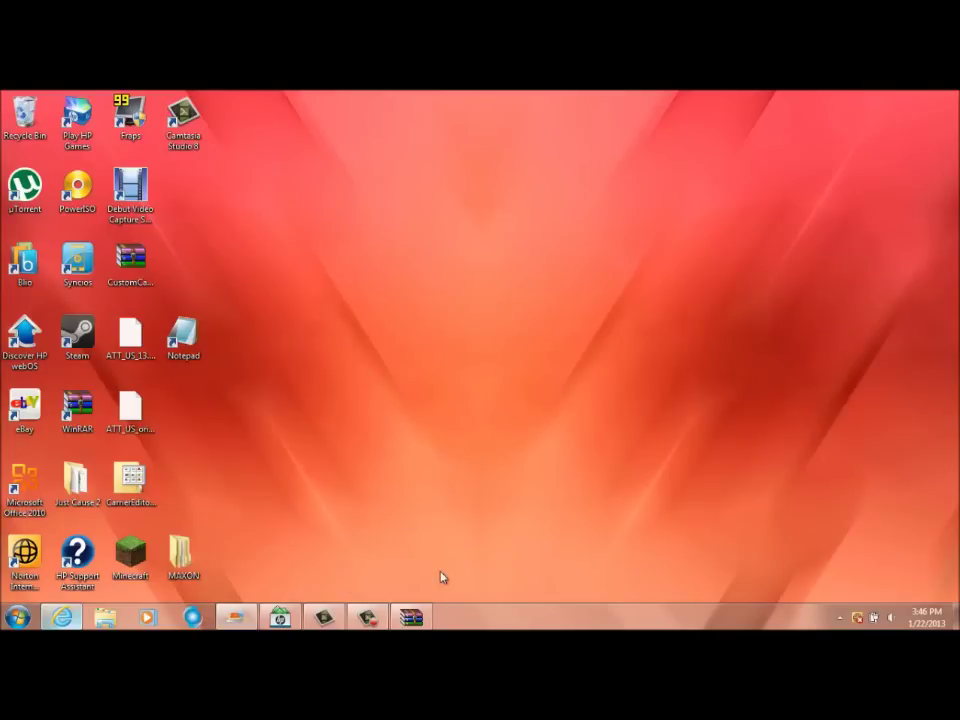
{"action": "left_click", "coordinate": [411, 617]}
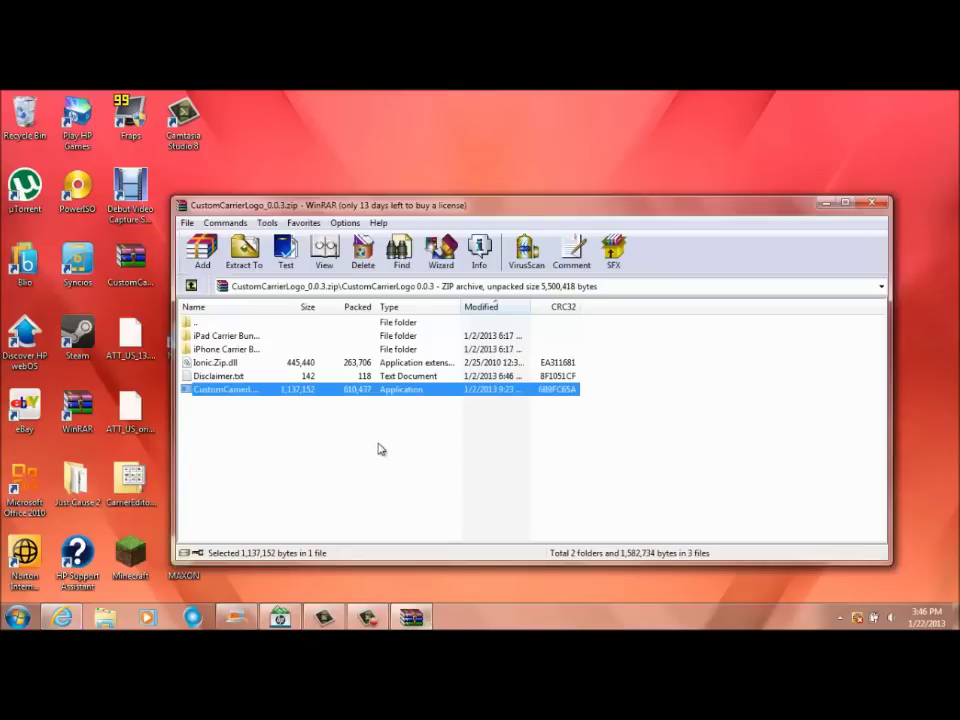
{"action": "double_click", "coordinate": [347, 396]}
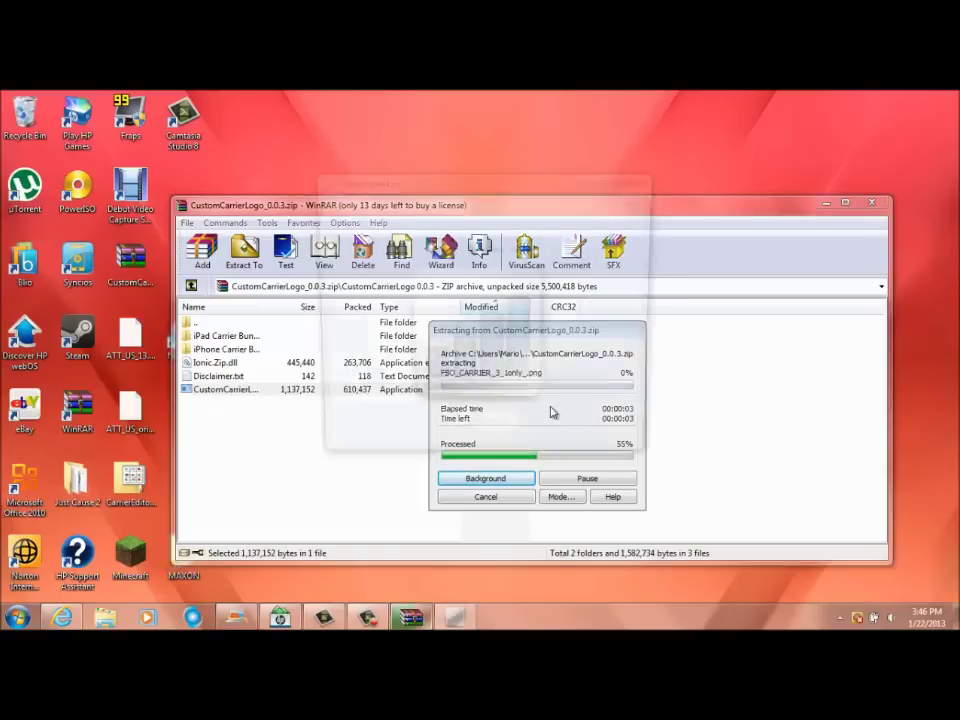
Close WinRAR and pass CustomCarrierLogo's welcome screen via Let's Get Started
{"action": "left_click", "coordinate": [880, 207]}
{"action": "left_click", "coordinate": [845, 203]}
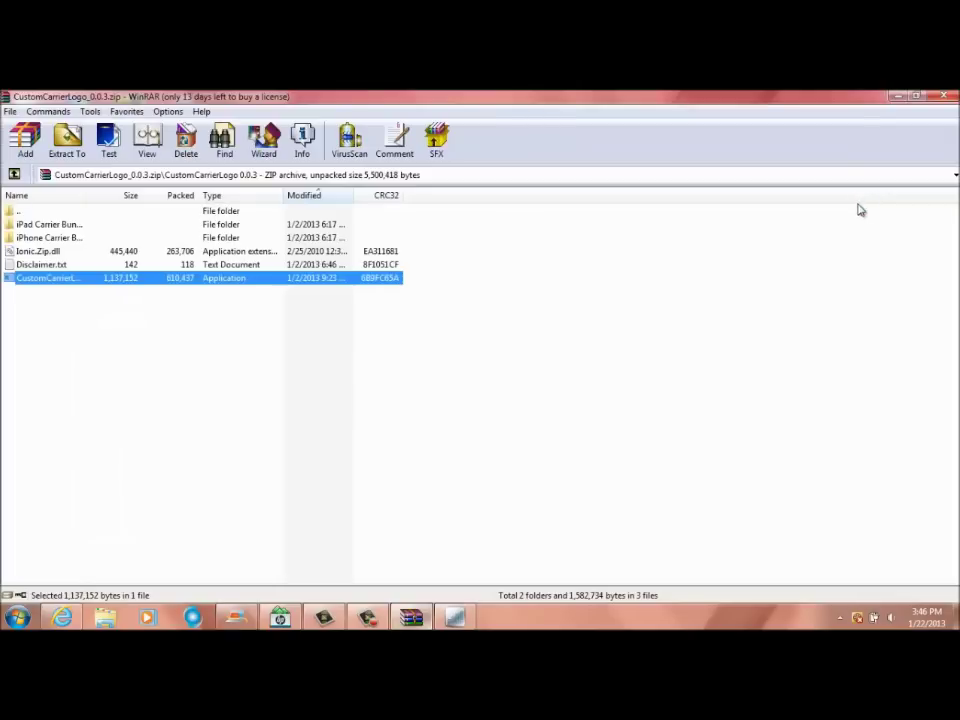
{"action": "left_click", "coordinate": [943, 96]}
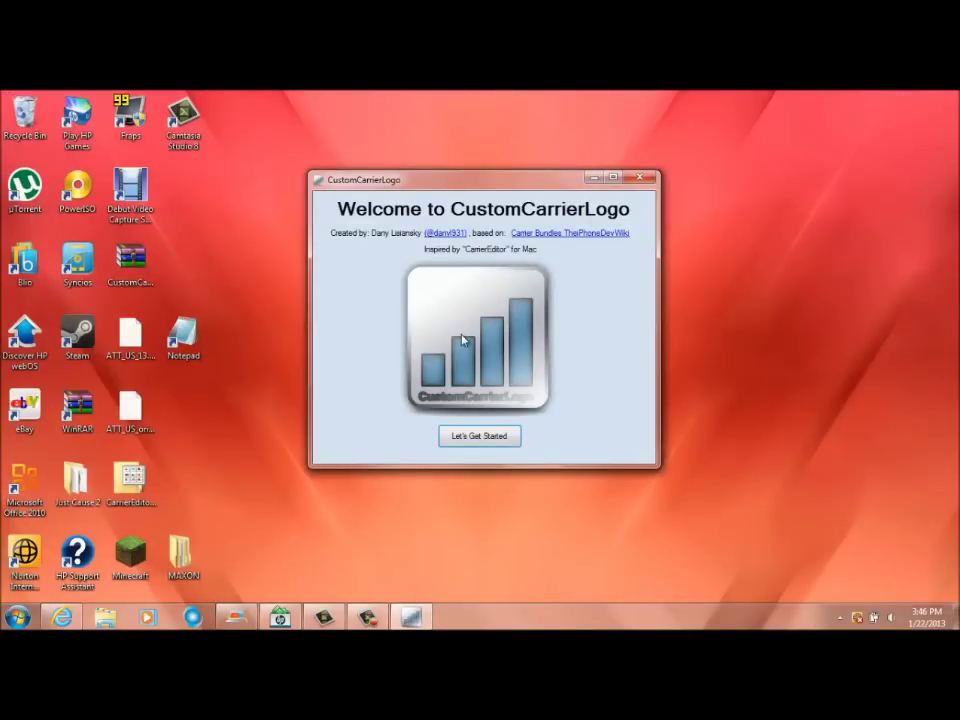
{"action": "left_click", "coordinate": [482, 435]}
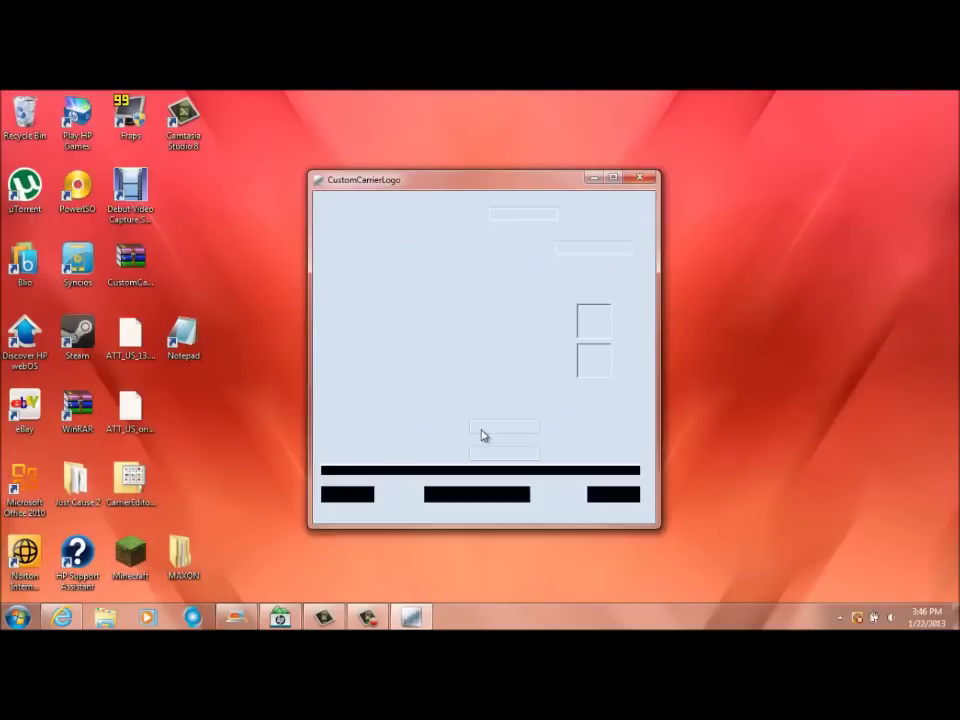
Select the Current Carrier Version field and move the setup window slightly higher
{"action": "left_click", "coordinate": [522, 214]}
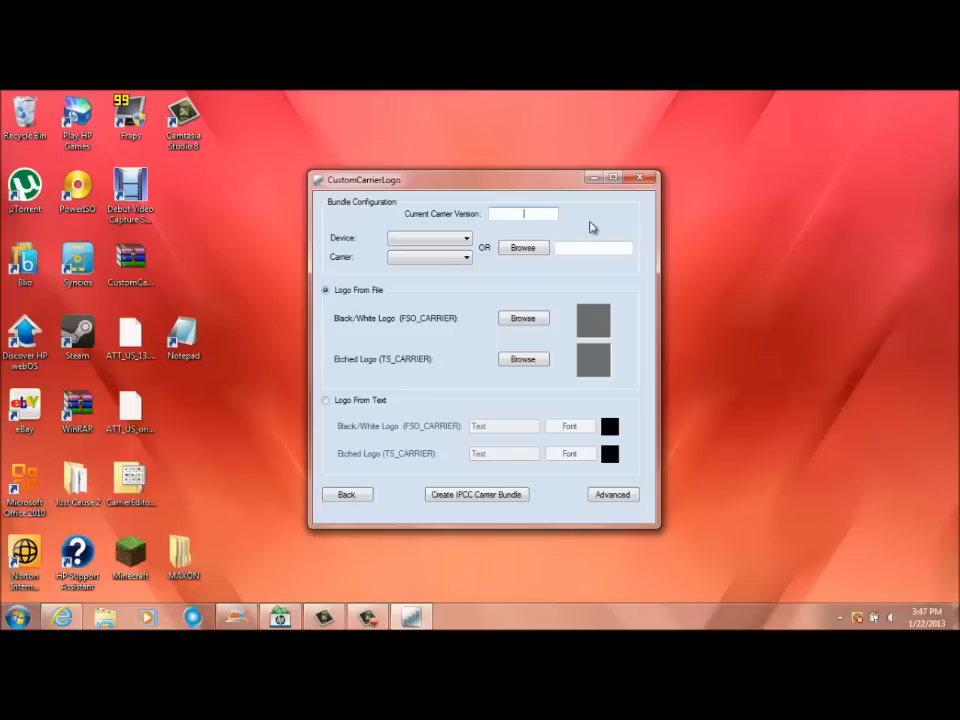
{"action": "left_click", "coordinate": [380, 622]}
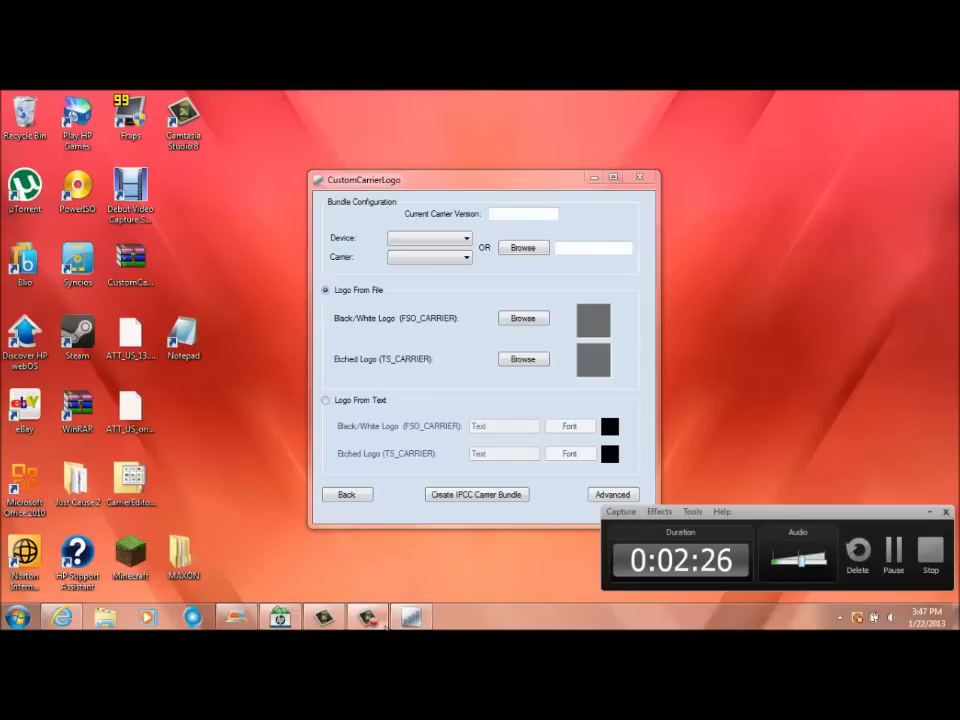
{"action": "left_click", "coordinate": [253, 556]}
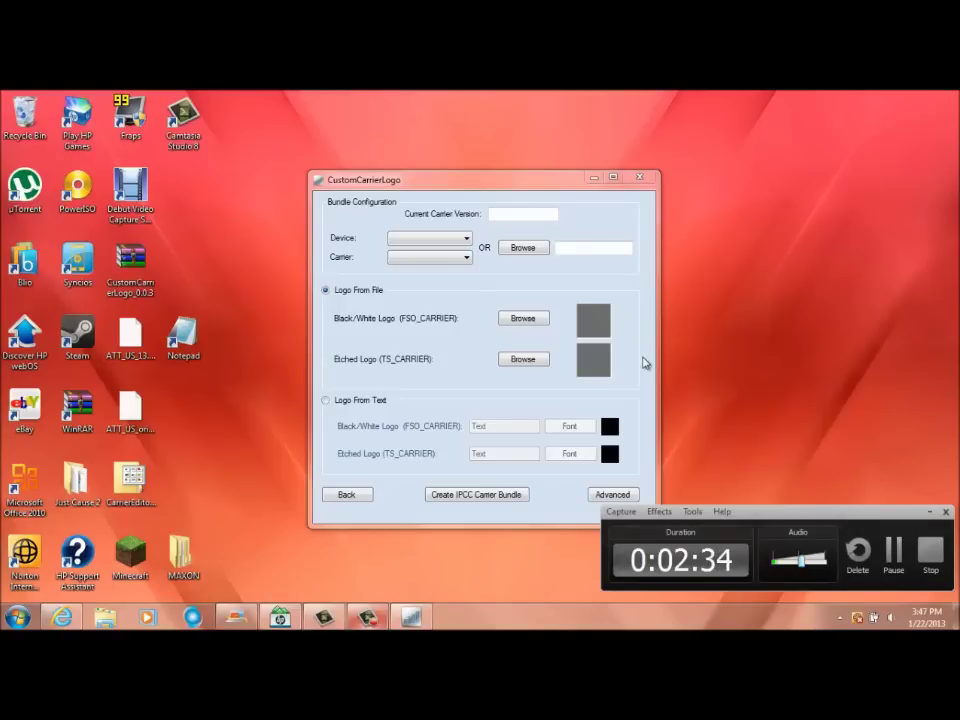
{"action": "left_click_drag", "start_coordinate": [564, 184], "coordinate": [555, 160]}
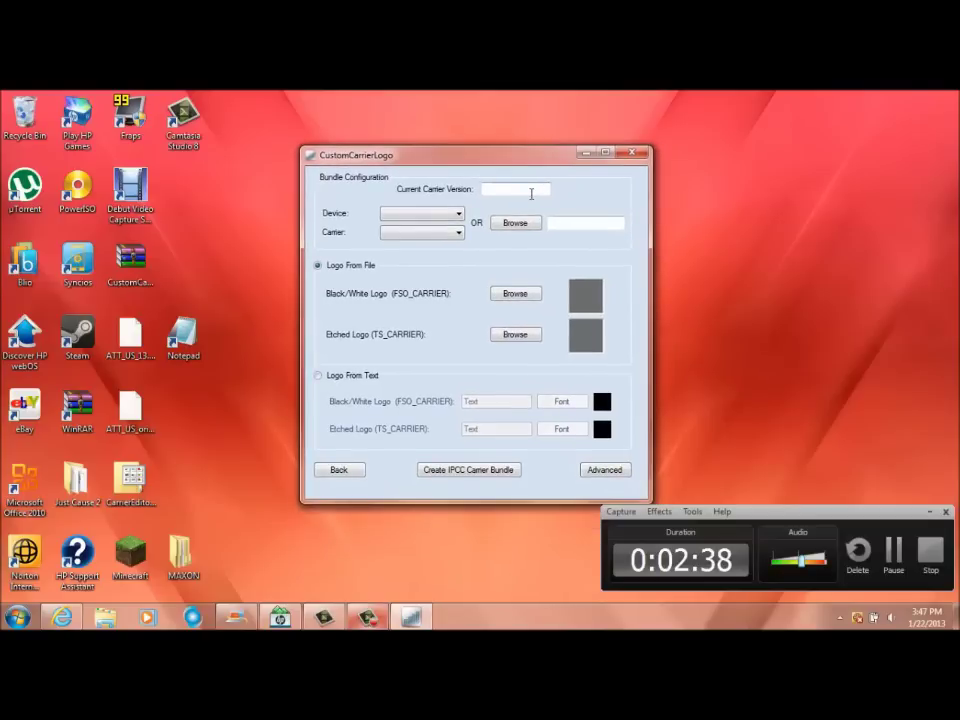
Enter carrier version 13, choose iPhone and ATT_US, and select Logo From Text
{"action": "type", "text": "13"}
{"action": "left_click", "coordinate": [422, 216]}
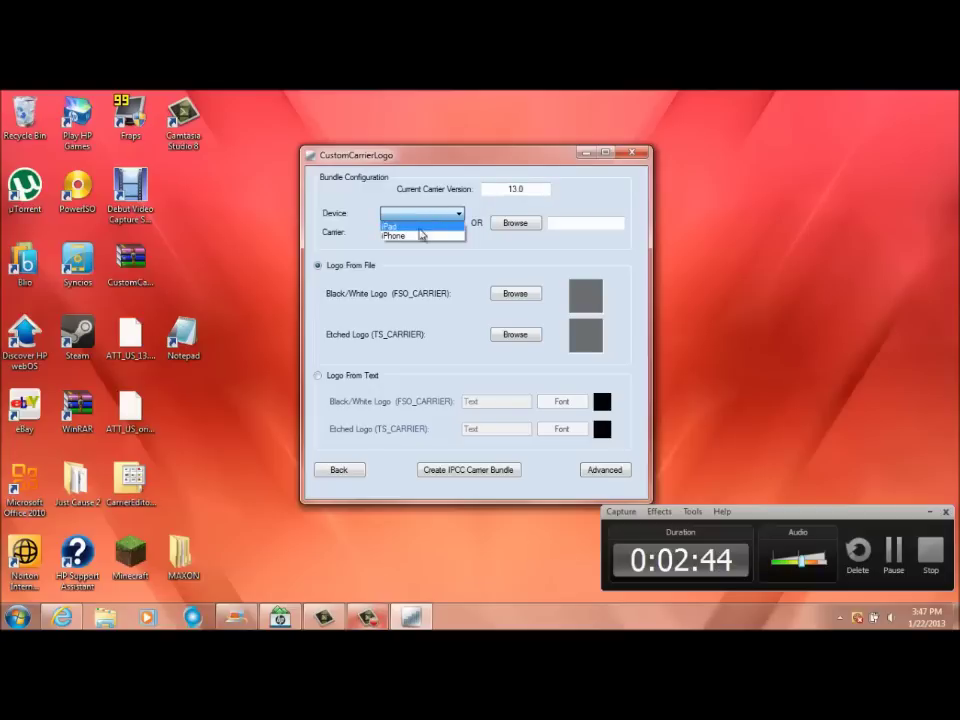
{"action": "left_click", "coordinate": [421, 234]}
{"action": "left_click", "coordinate": [421, 232]}
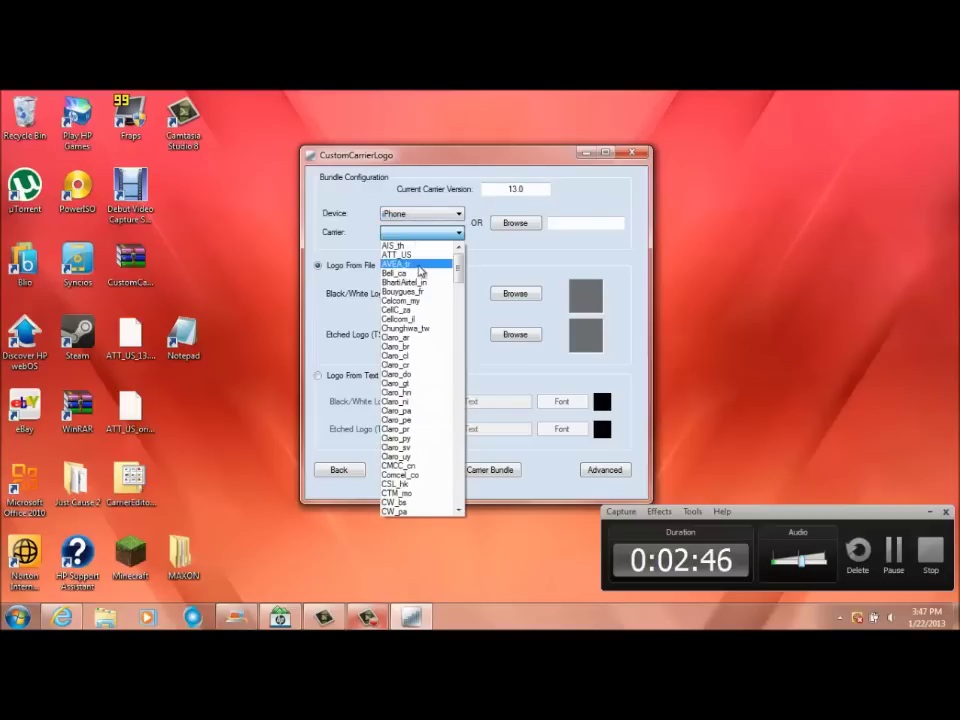
{"action": "left_click", "coordinate": [420, 255]}
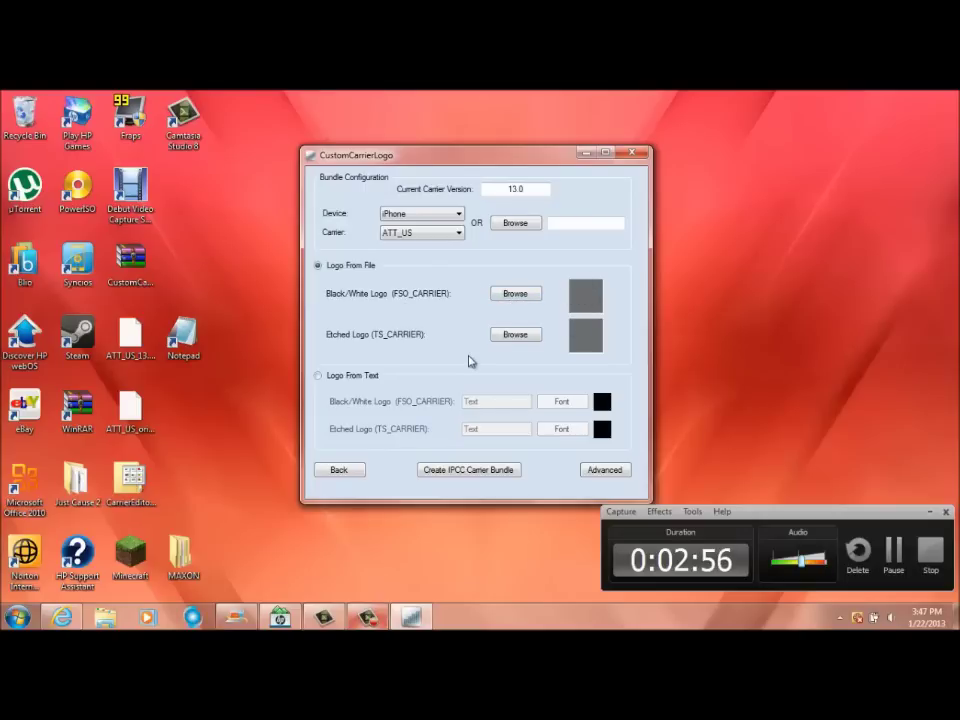
{"action": "left_click", "coordinate": [357, 377]}
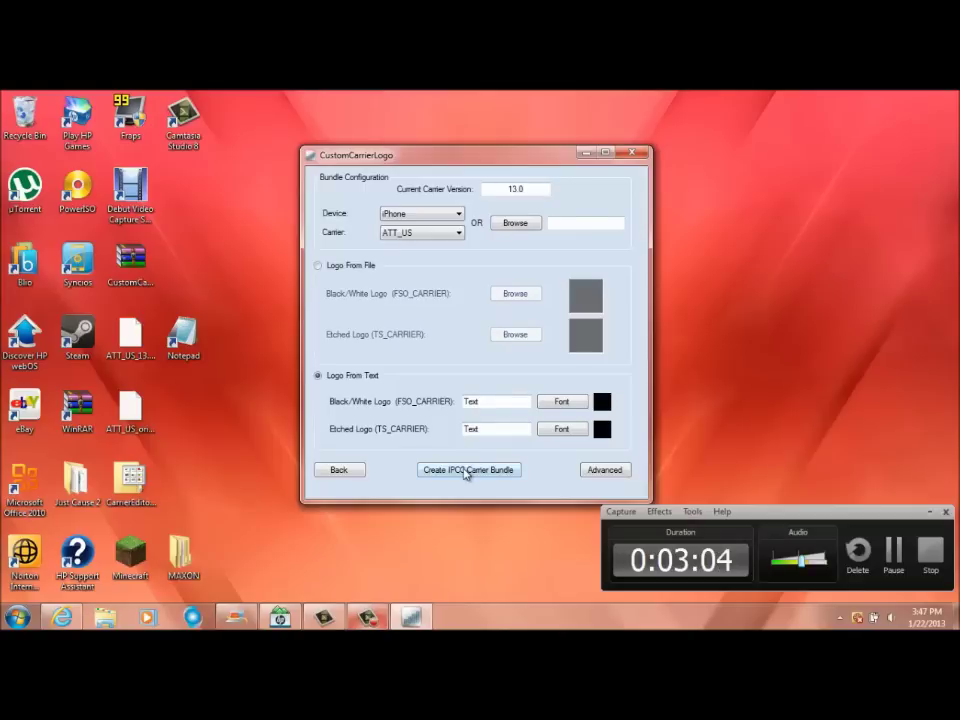
Minimize CustomCarrierLogo, start iTunes, dismiss the blank CD prompt, and minimize iTunes
{"action": "left_click", "coordinate": [584, 152]}
{"action": "left_click", "coordinate": [17, 617]}
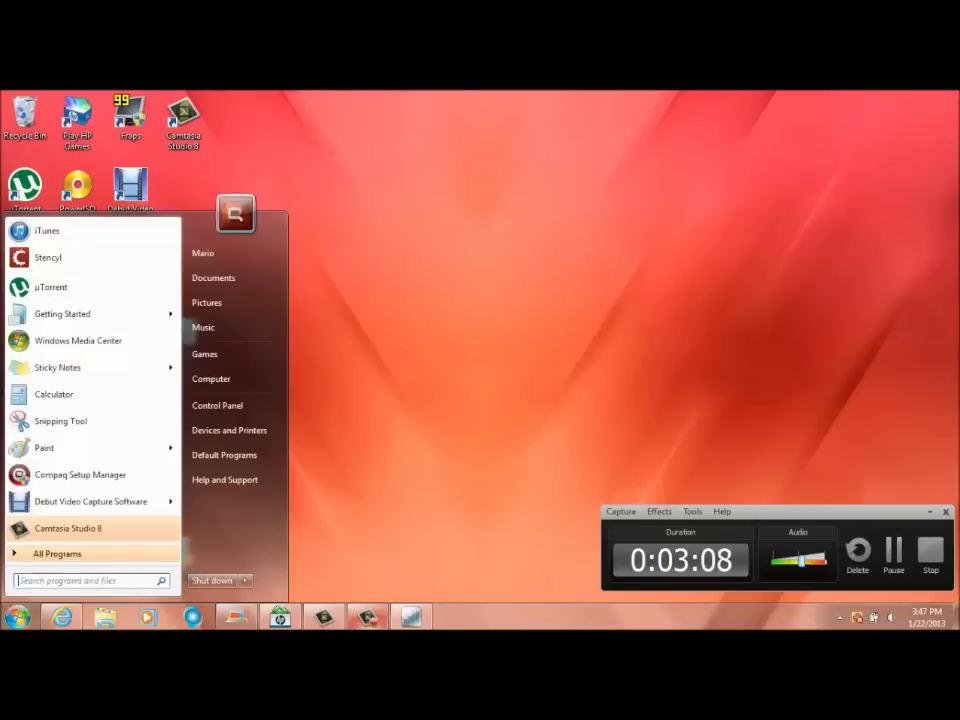
{"action": "left_click", "coordinate": [150, 238]}
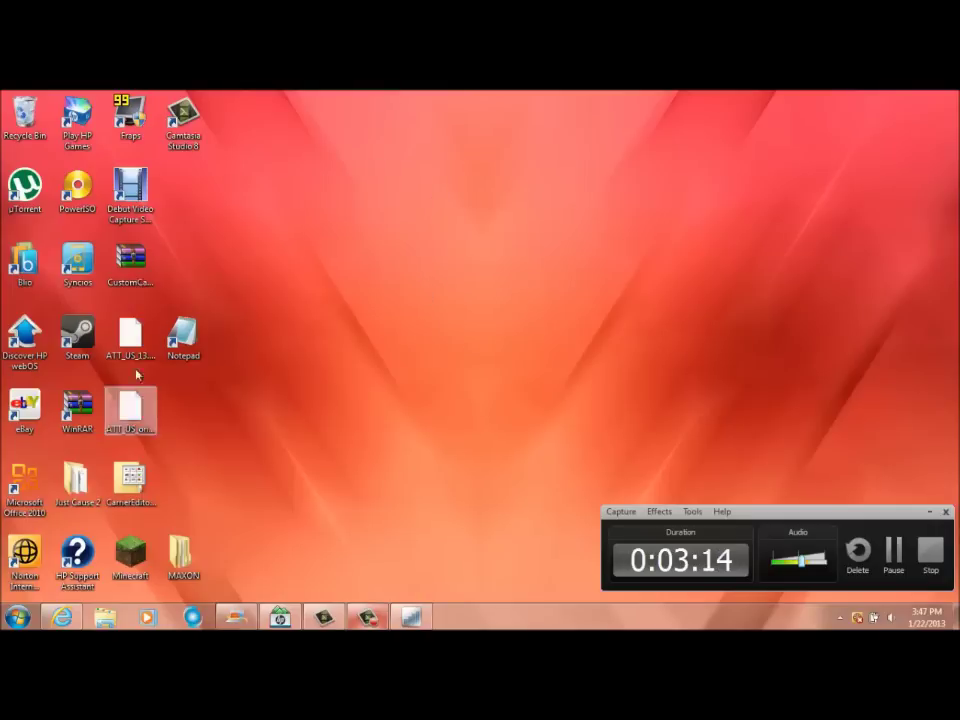
{"action": "double_click", "coordinate": [78, 258]}
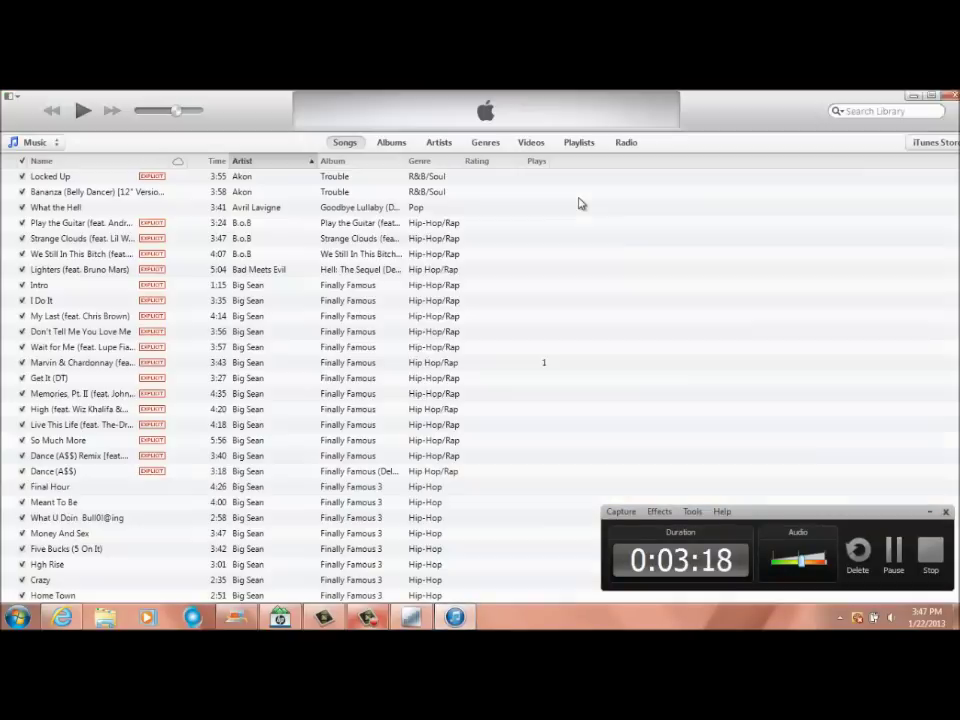
{"action": "left_click", "coordinate": [593, 217]}
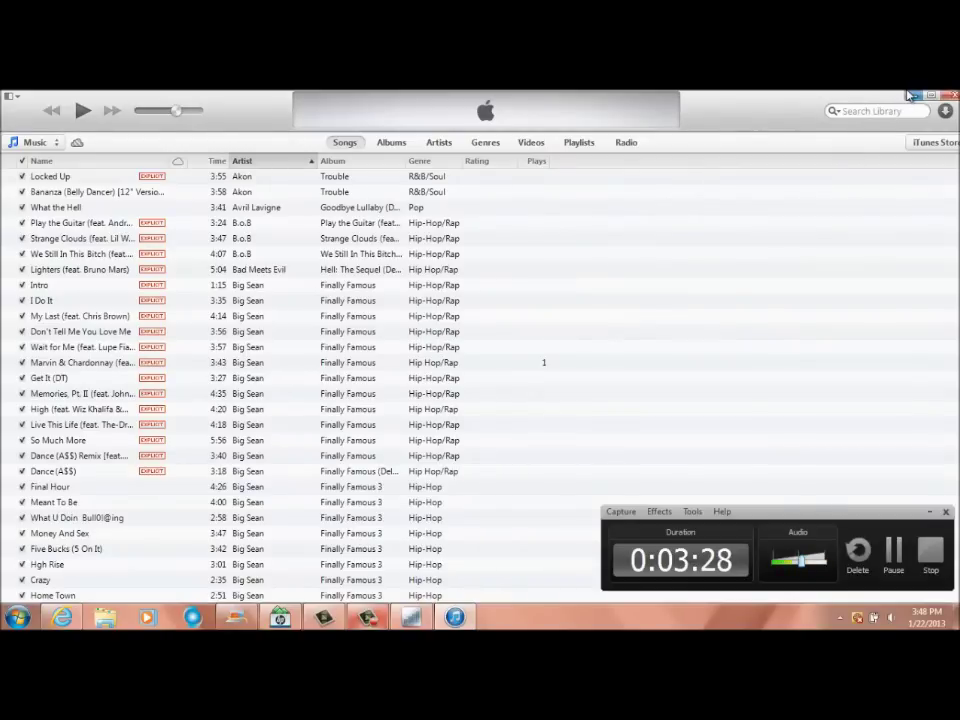
{"action": "left_click", "coordinate": [912, 95]}
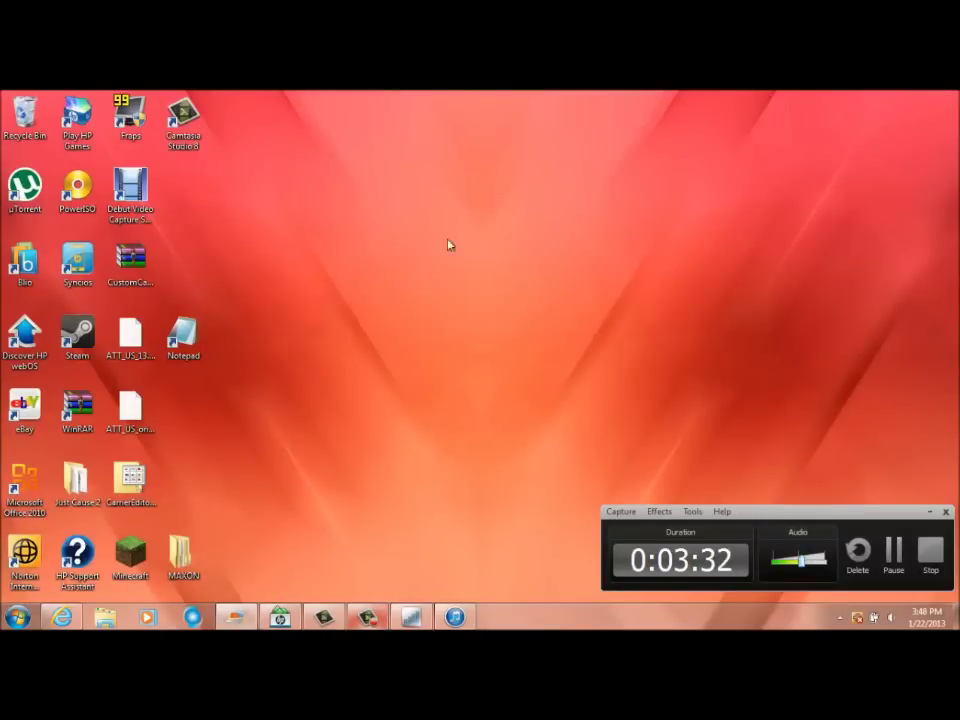
{"action": "left_click", "coordinate": [130, 335]}
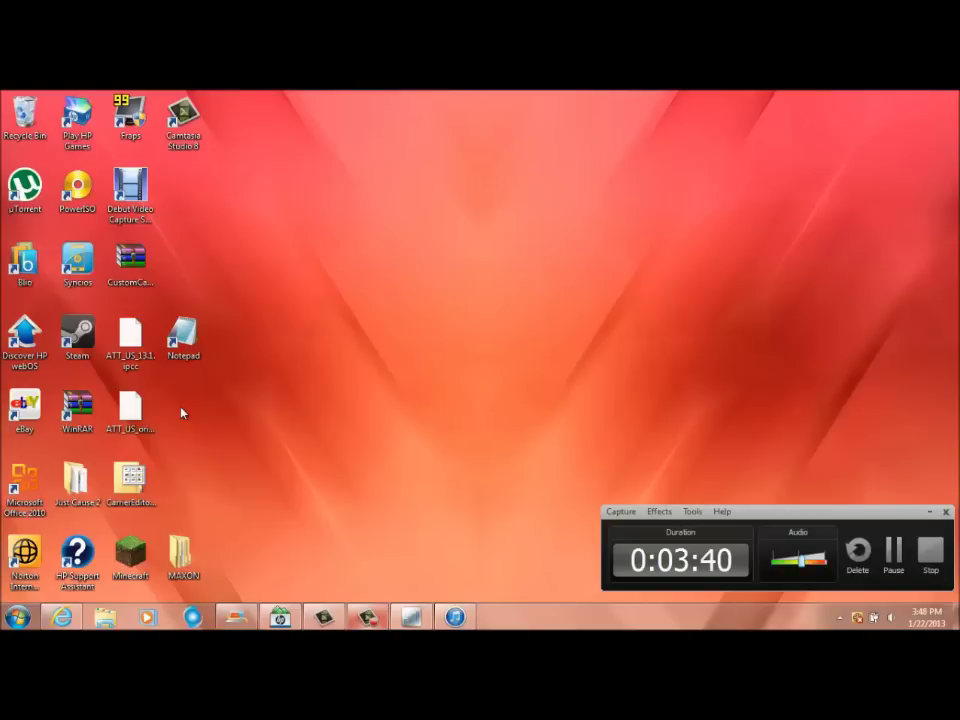
{"action": "left_click", "coordinate": [455, 617]}
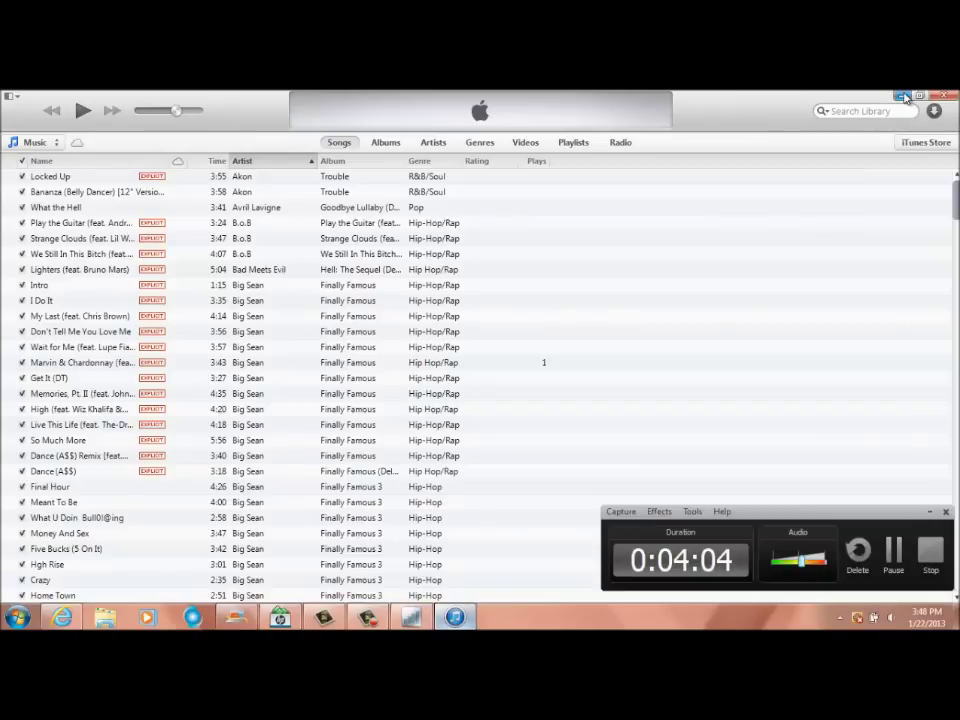
{"action": "left_click", "coordinate": [902, 96]}
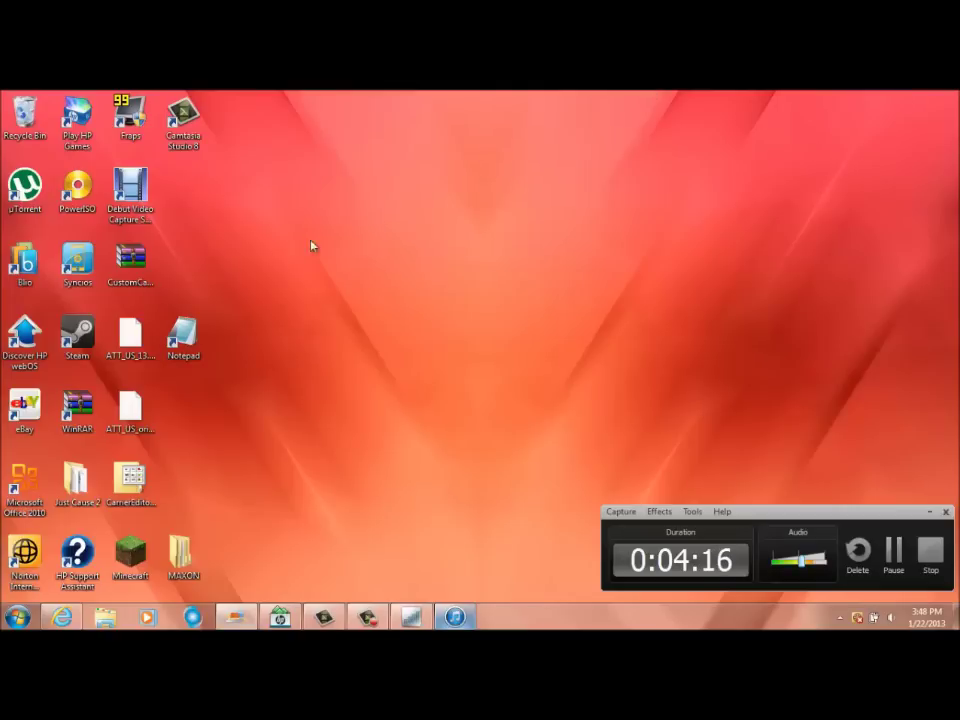
{"action": "left_click", "coordinate": [140, 402]}
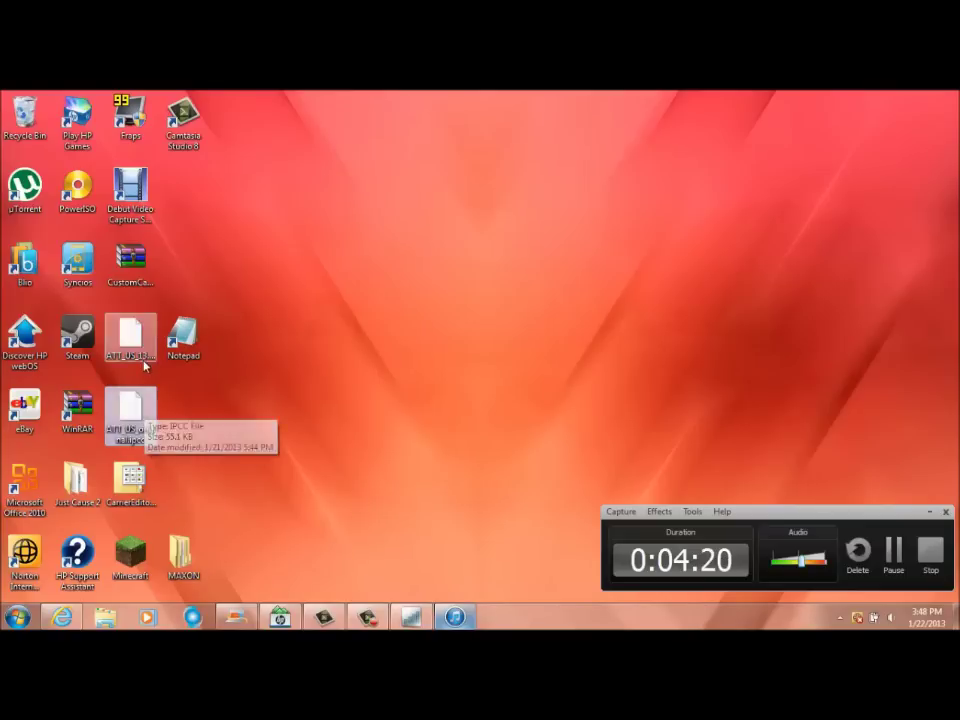
{"action": "left_click", "coordinate": [146, 368]}
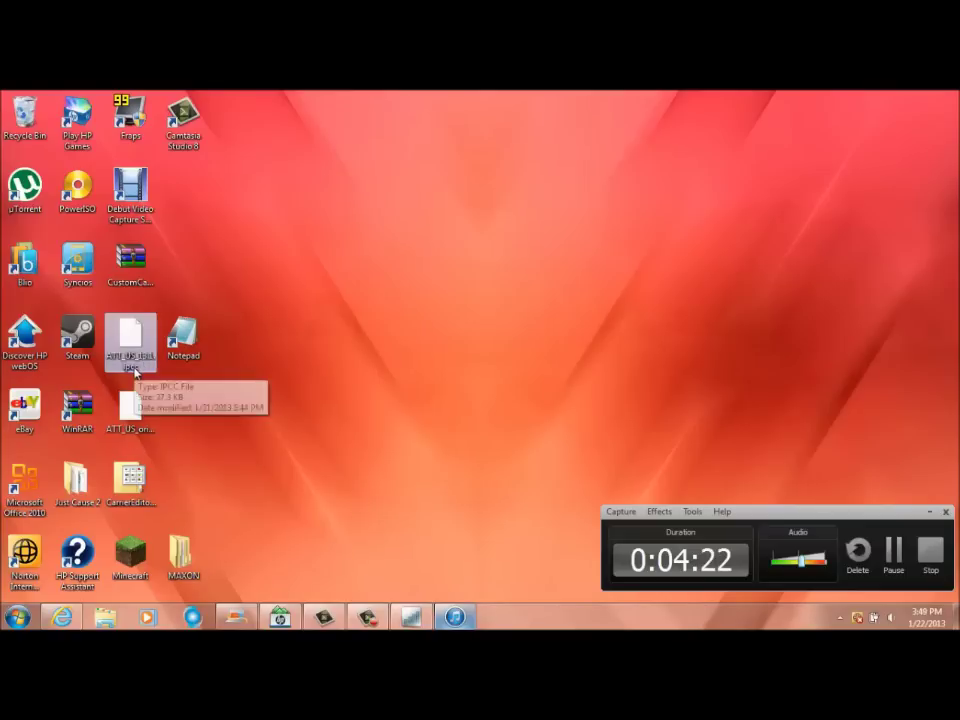
{"action": "left_click", "coordinate": [466, 423]}
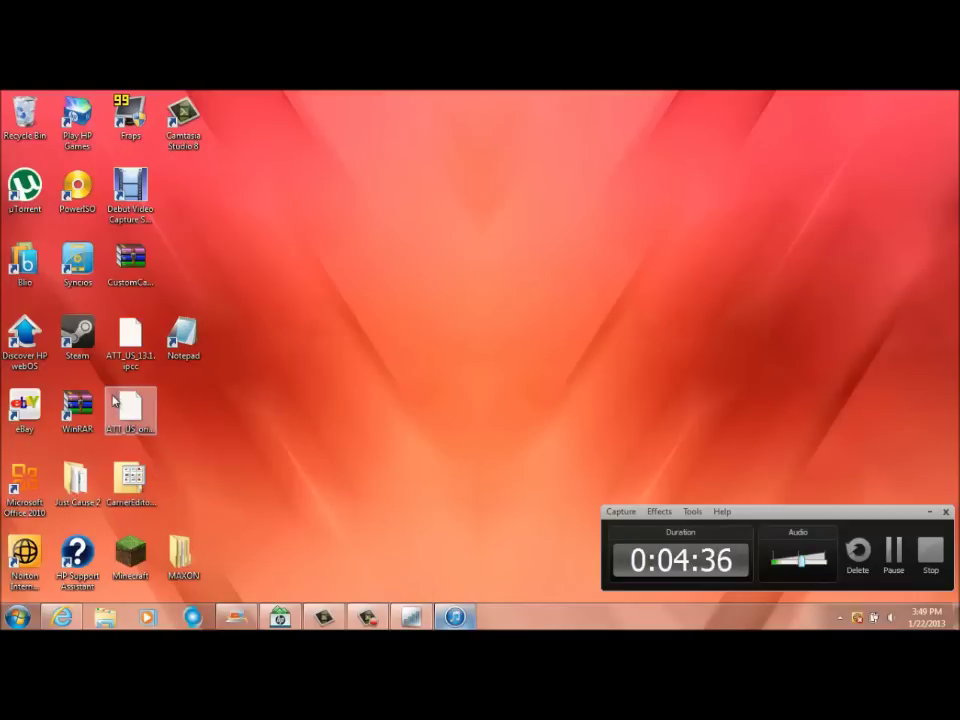
{"action": "left_click", "coordinate": [140, 432]}
{"action": "left_click", "coordinate": [207, 433]}
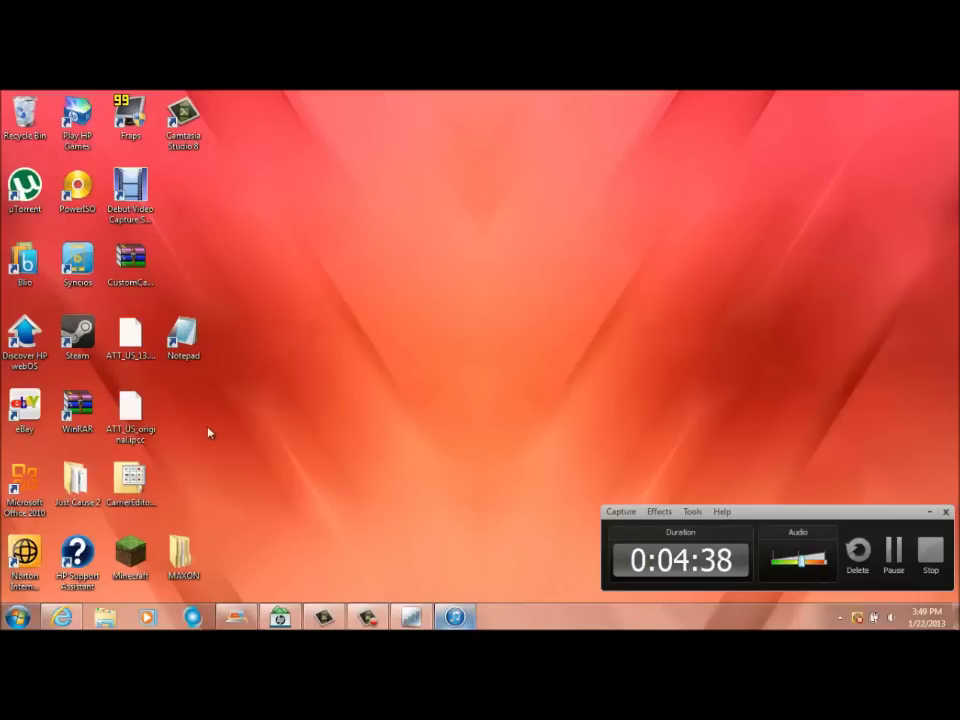